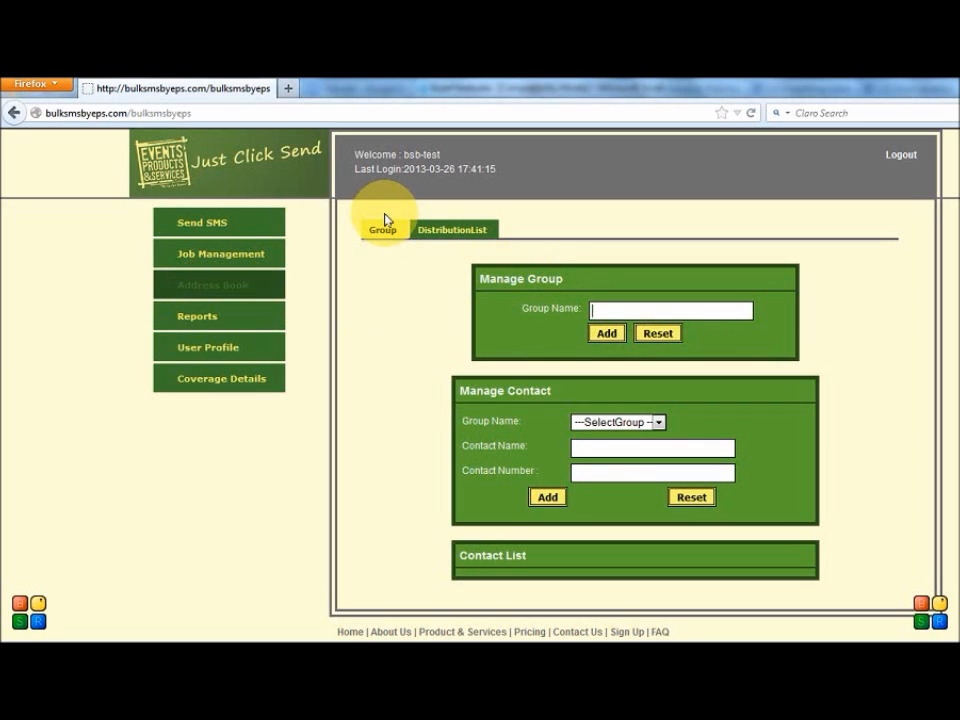
# Step: Add a contact group named Employees and check the group choices available for managing contacts
pyautogui.write('Empl')
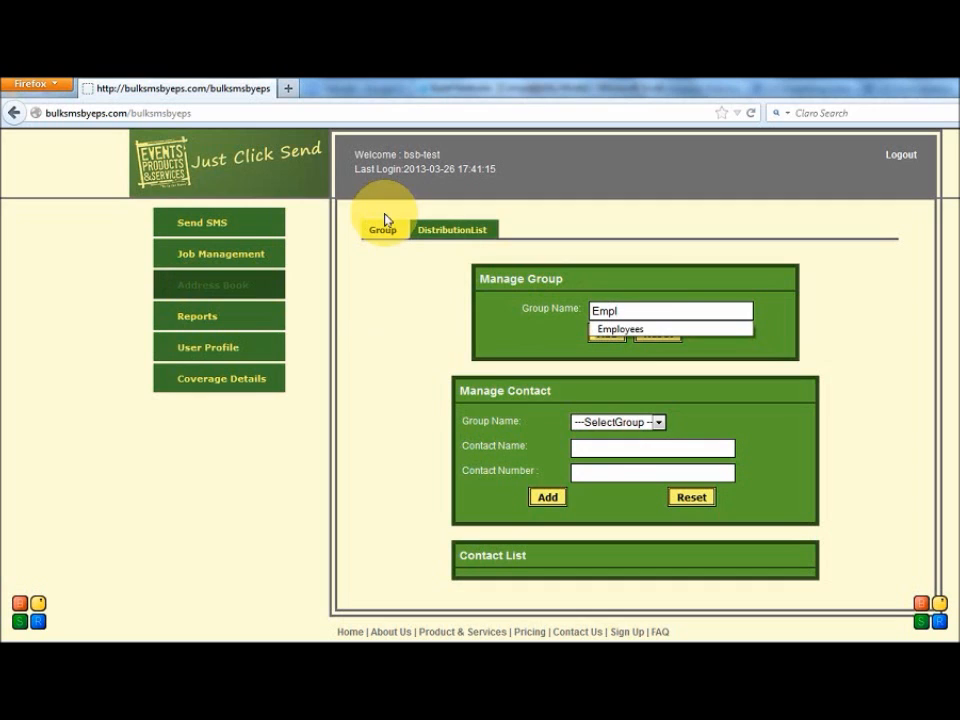
pyautogui.click(655, 329)
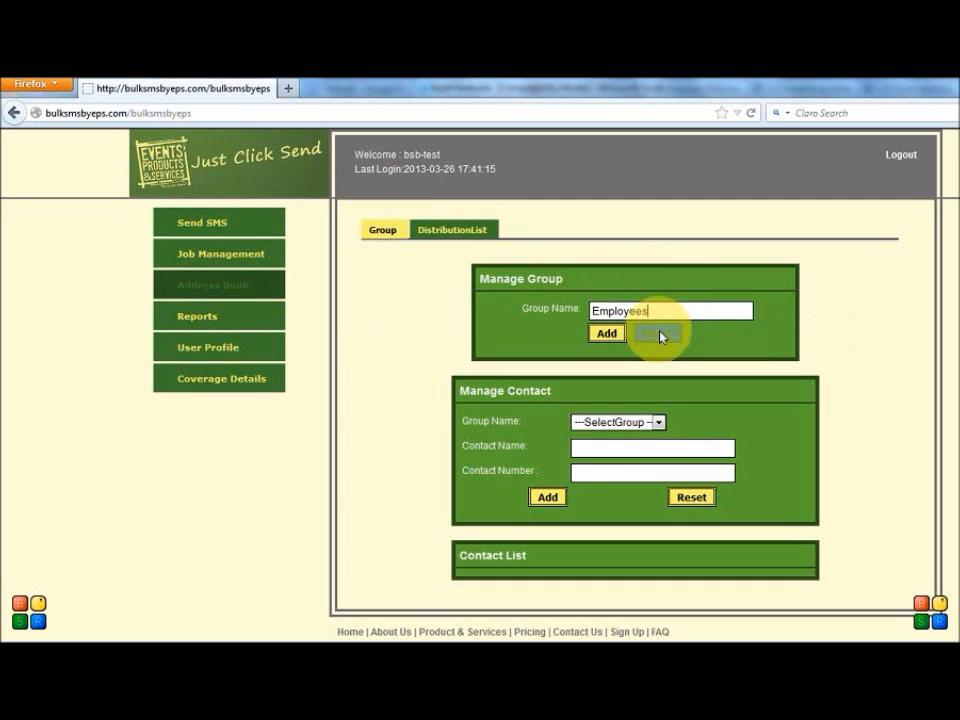
pyautogui.click(606, 335)
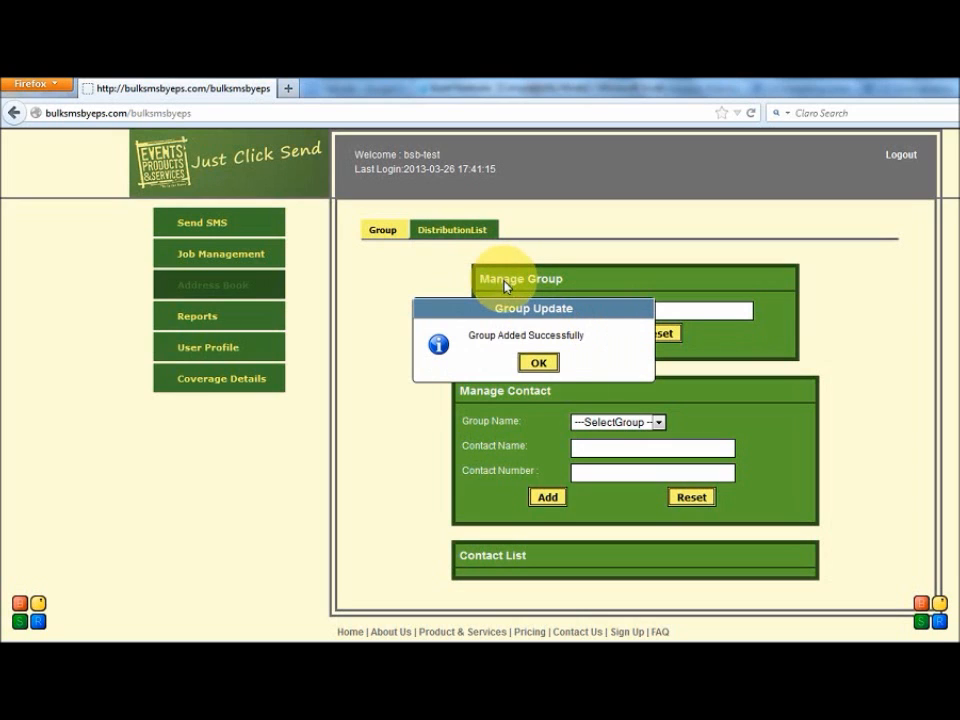
pyautogui.click(538, 363)
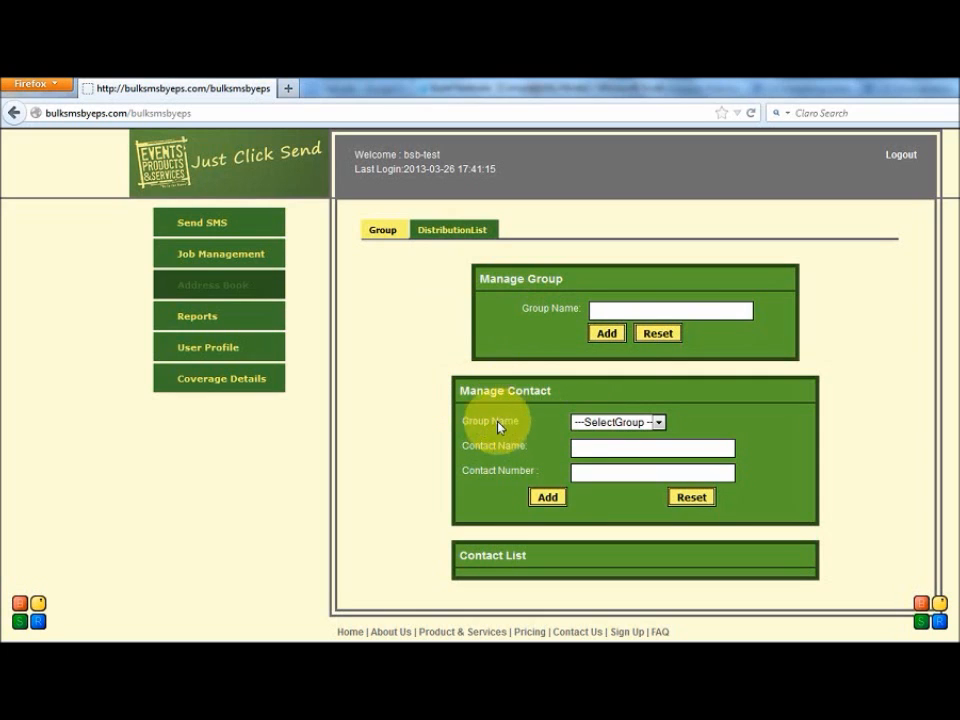
pyautogui.click(601, 423)
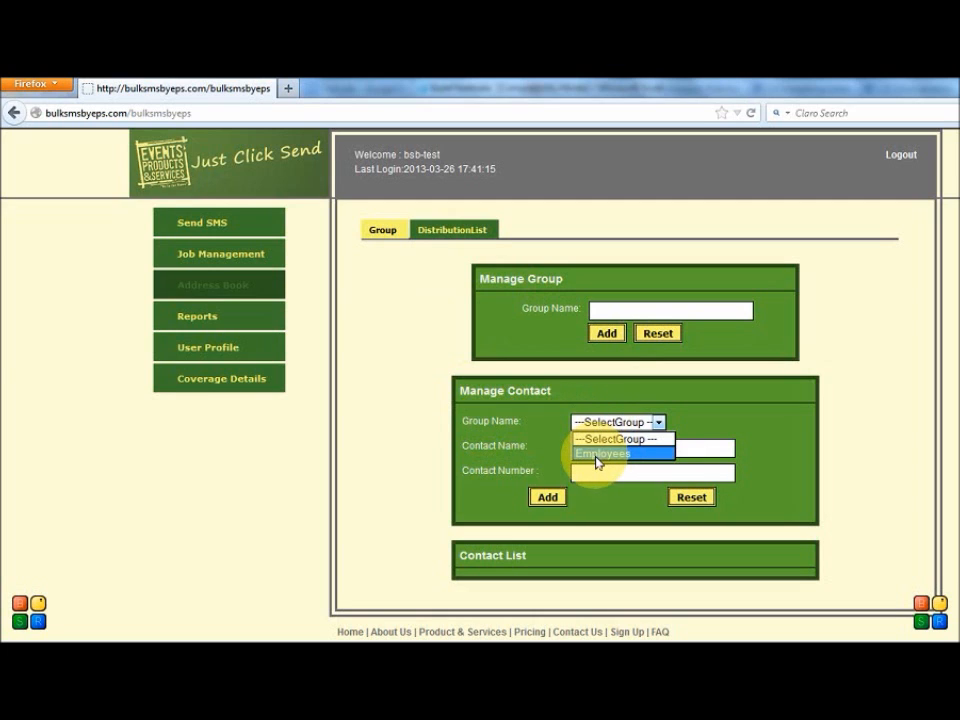
pyautogui.click(519, 356)
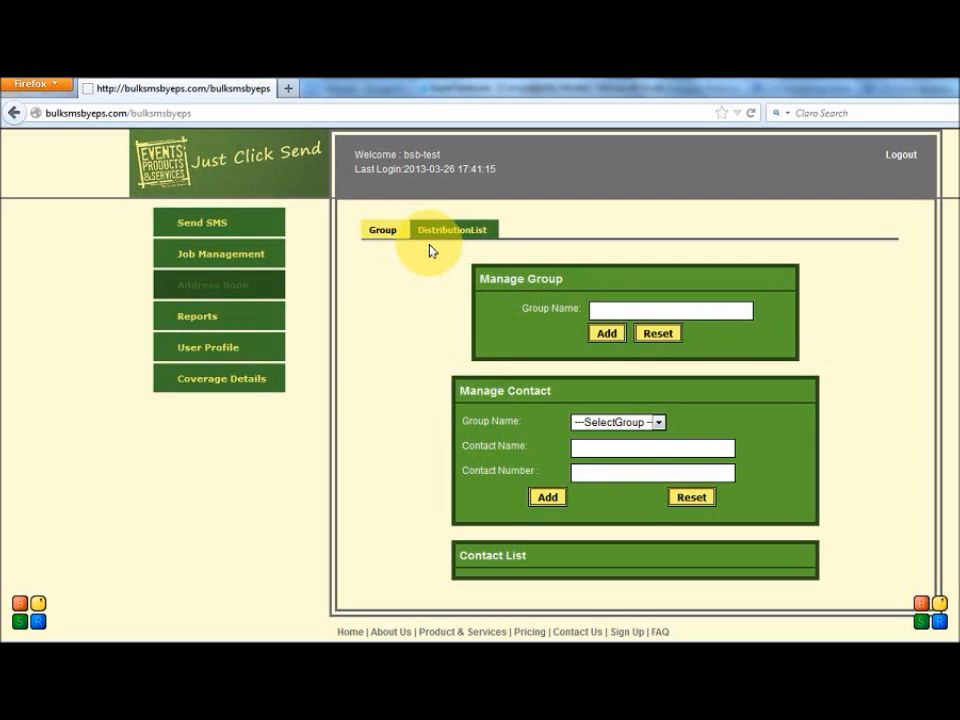
# Step: Add a second contact group named Customers and review the groups offered for managing contacts
pyautogui.write('Cus')
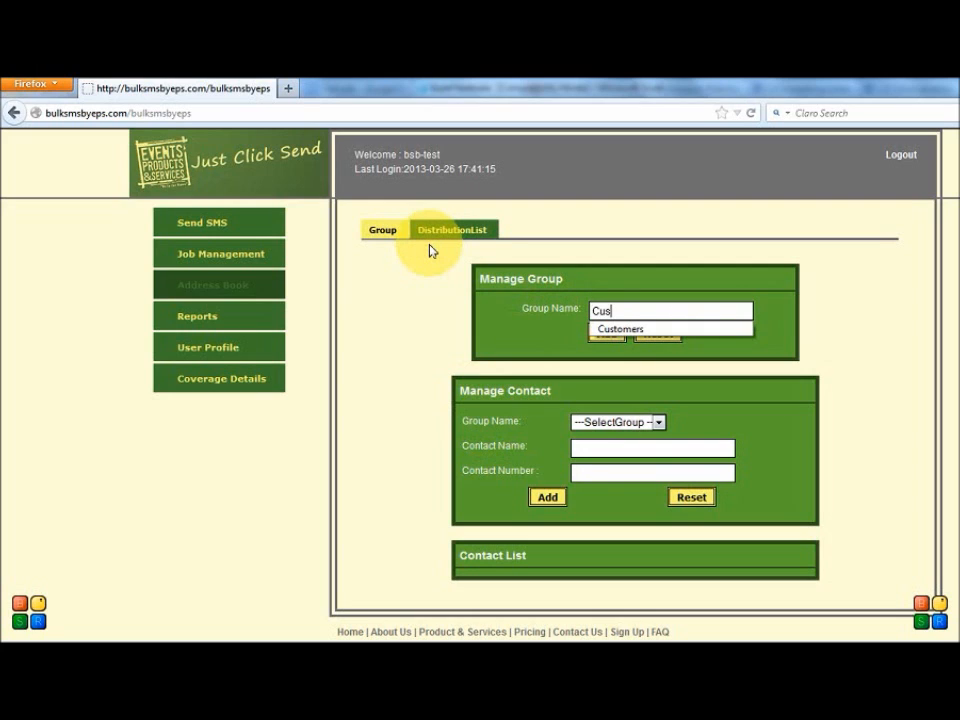
pyautogui.click(633, 329)
pyautogui.click(610, 334)
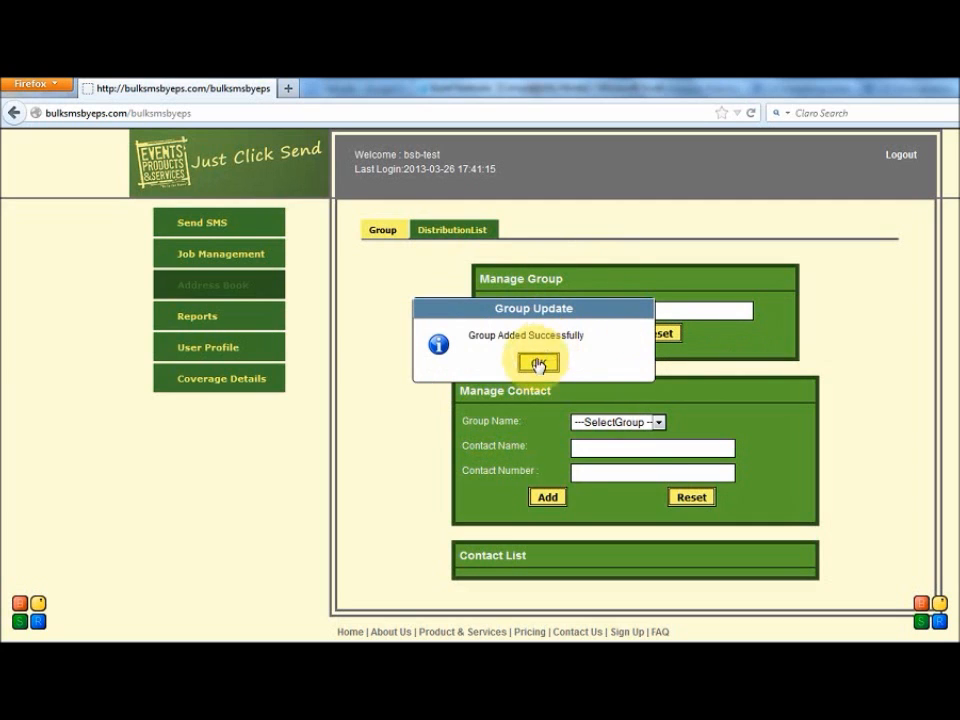
pyautogui.click(533, 363)
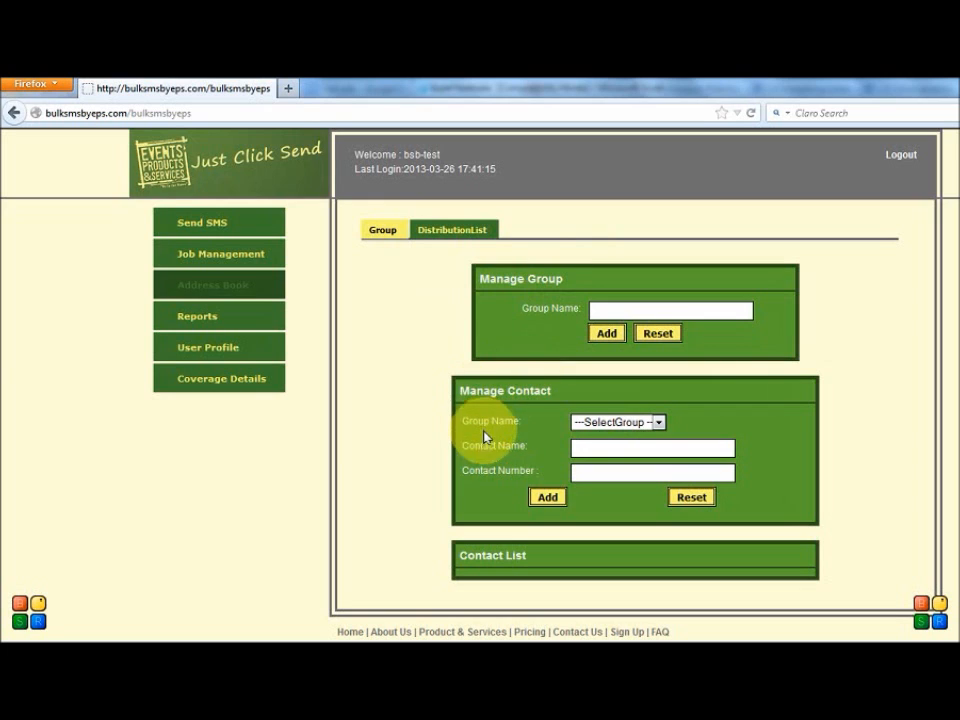
pyautogui.click(608, 425)
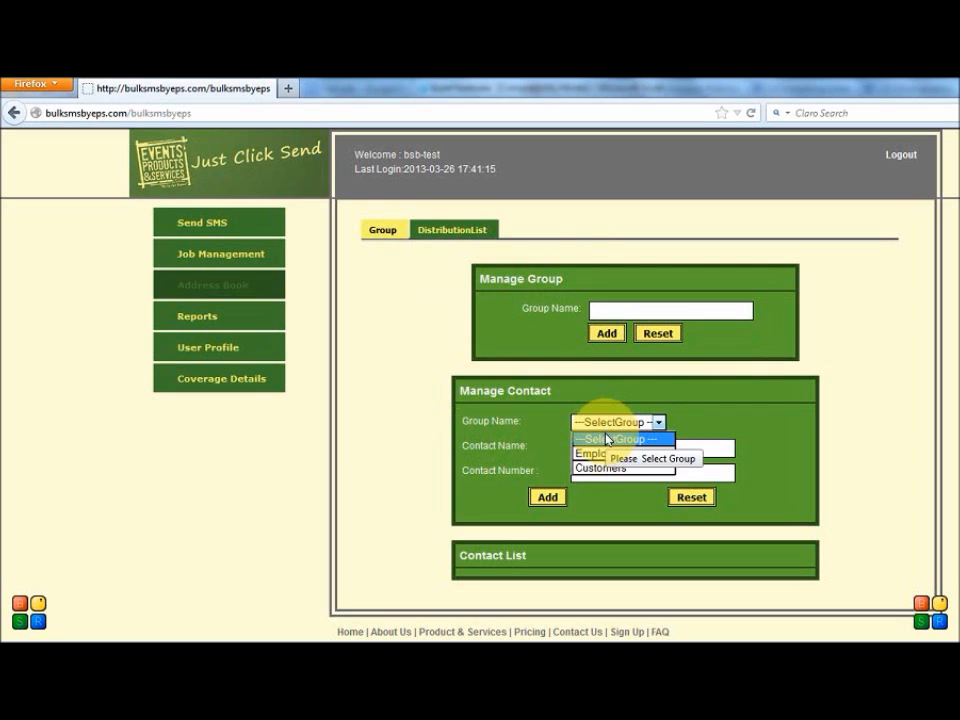
pyautogui.click(693, 427)
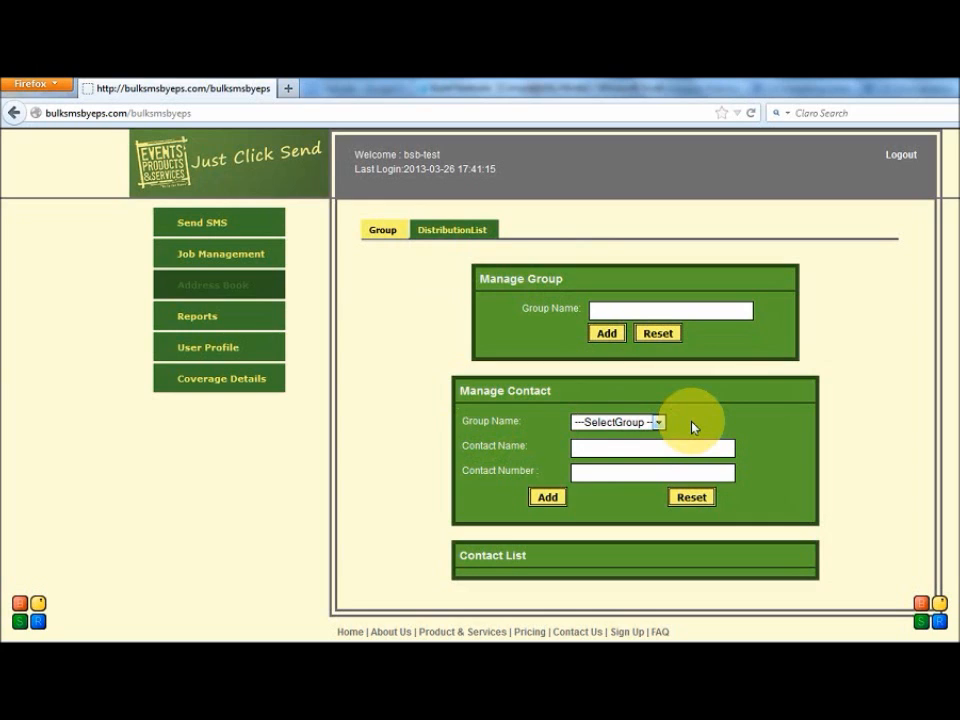
# Step: Choose the Customers group for managing contacts and view the address book import instructions
pyautogui.click(620, 423)
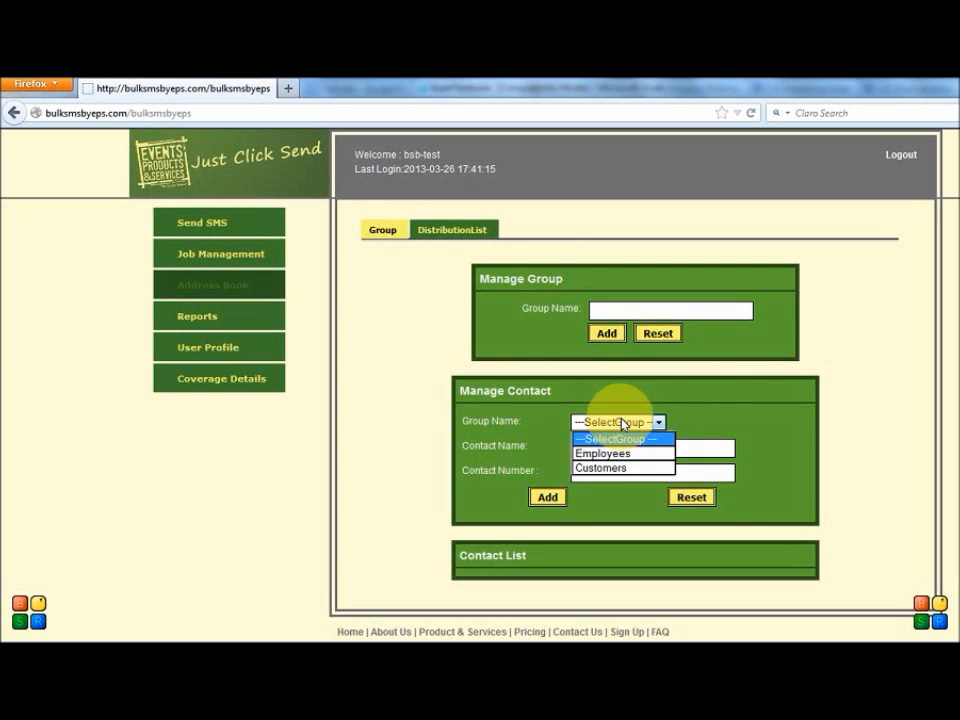
pyautogui.click(598, 467)
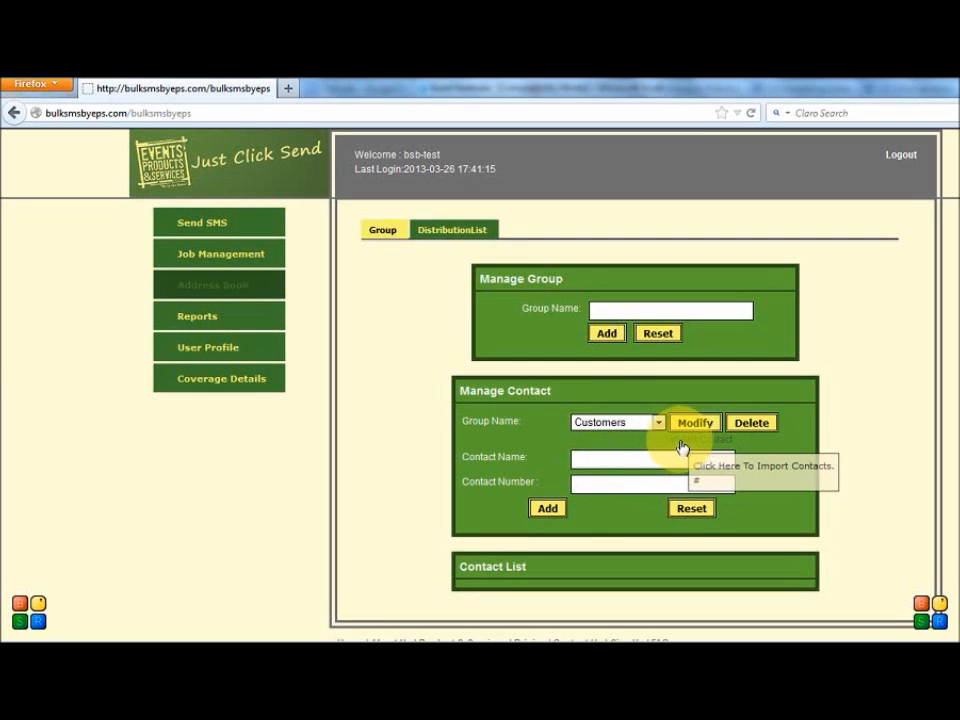
pyautogui.click(686, 446)
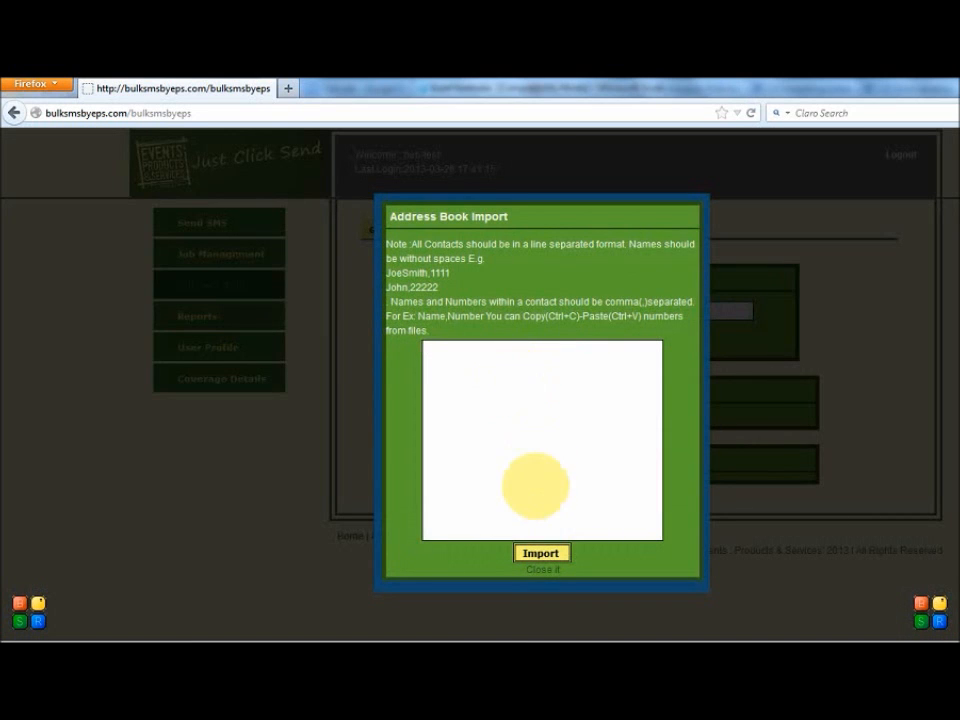
pyautogui.click(540, 576)
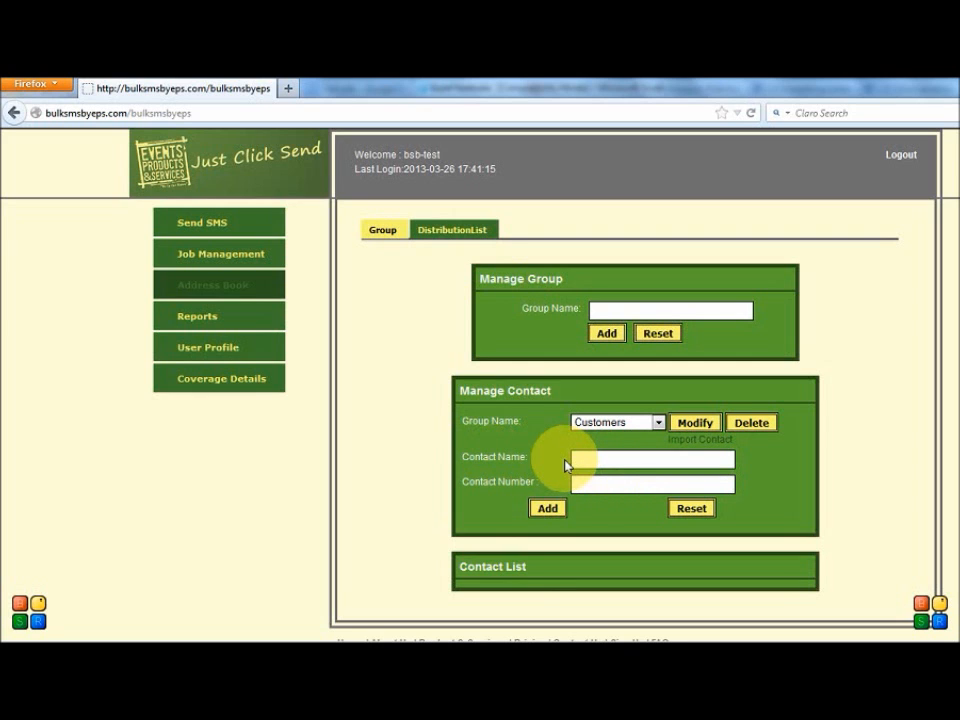
# Step: In the Customers group's contact import, enter a first line with the name Customer, a comma and the contact's phone number
pyautogui.click(688, 443)
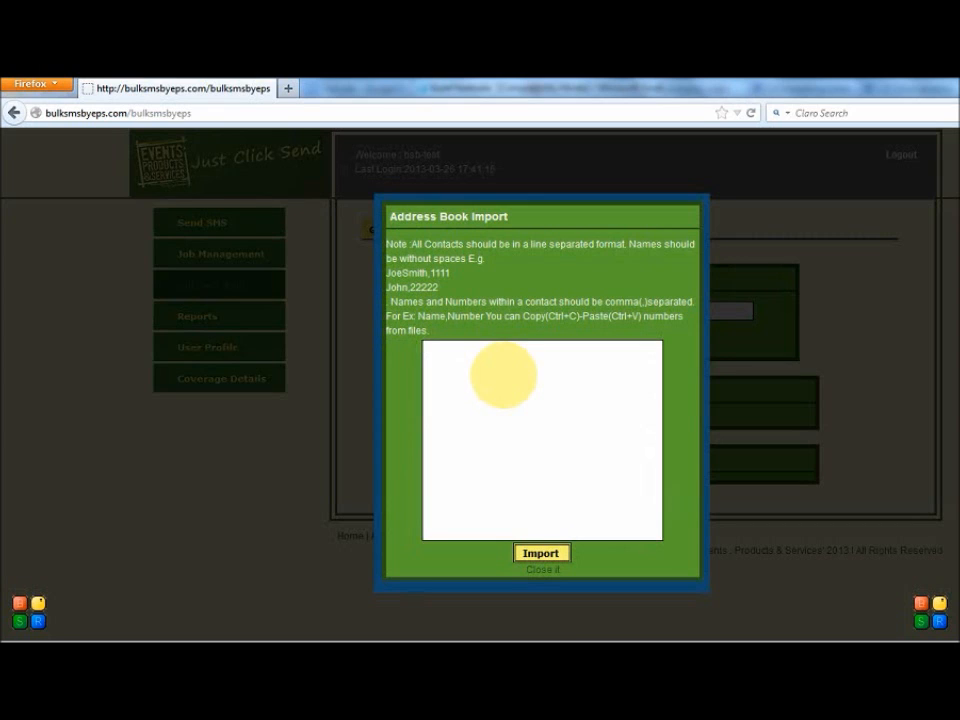
pyautogui.write('customer')
pyautogui.press('Left')
pyautogui.press('Left')
pyautogui.press('Left')
pyautogui.press('Left')
pyautogui.press('Left')
pyautogui.press('Left')
pyautogui.press('Left')
pyautogui.press('BackSpace')
pyautogui.write('S')
pyautogui.press('BackSpace')
pyautogui.write('C')
pyautogui.press('Right')
pyautogui.press('Right')
pyautogui.press('Right')
pyautogui.press('Right')
pyautogui.press('Right')
pyautogui.press('Right')
pyautogui.press('Right')
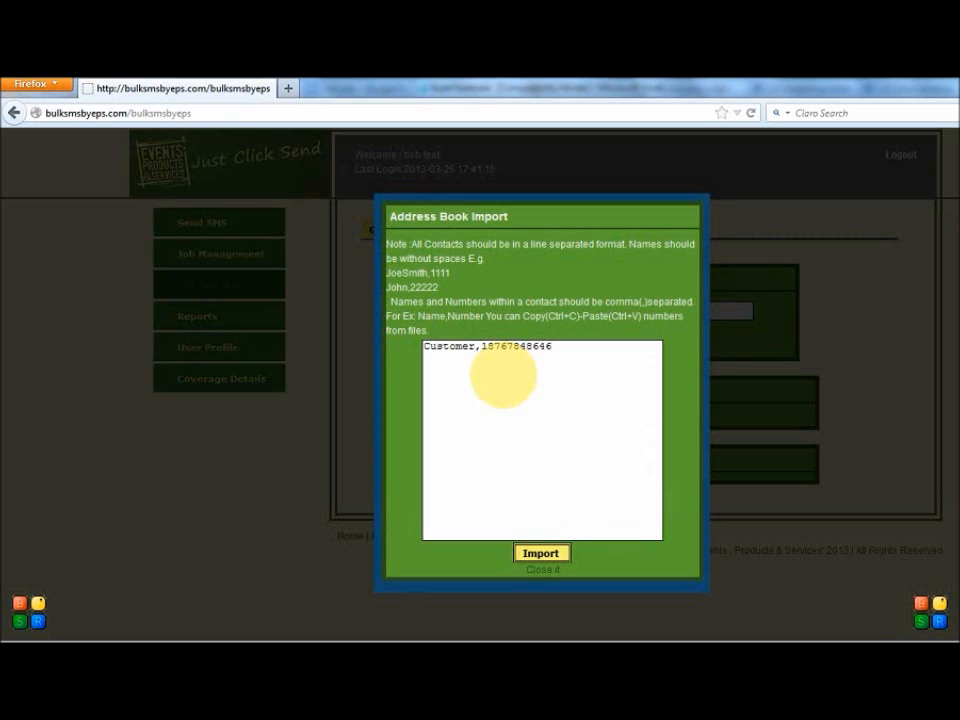
pyautogui.press('Return')
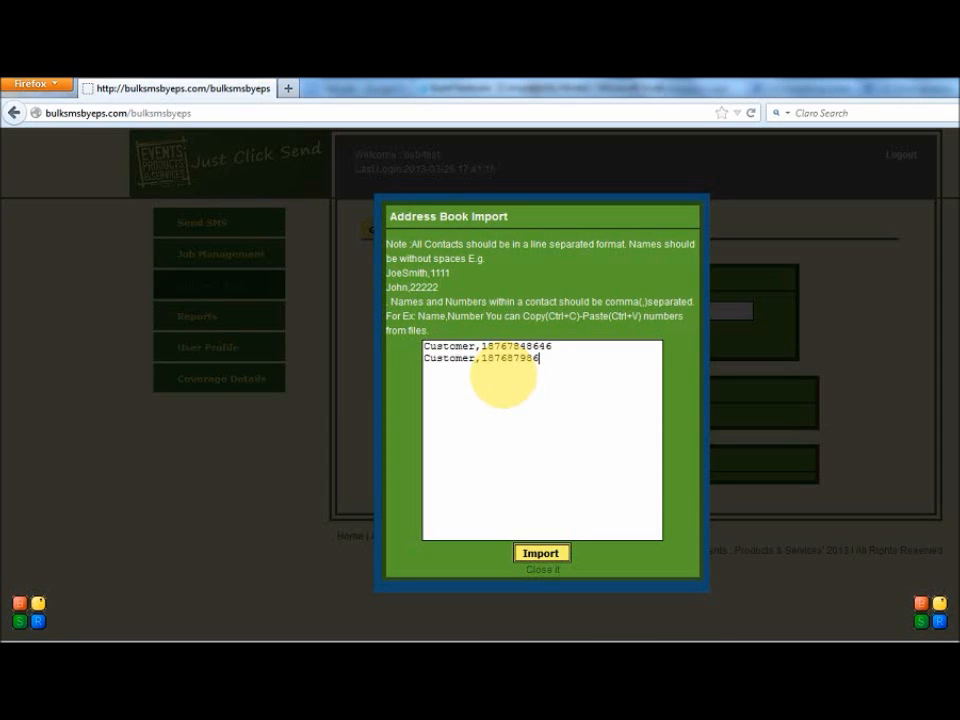
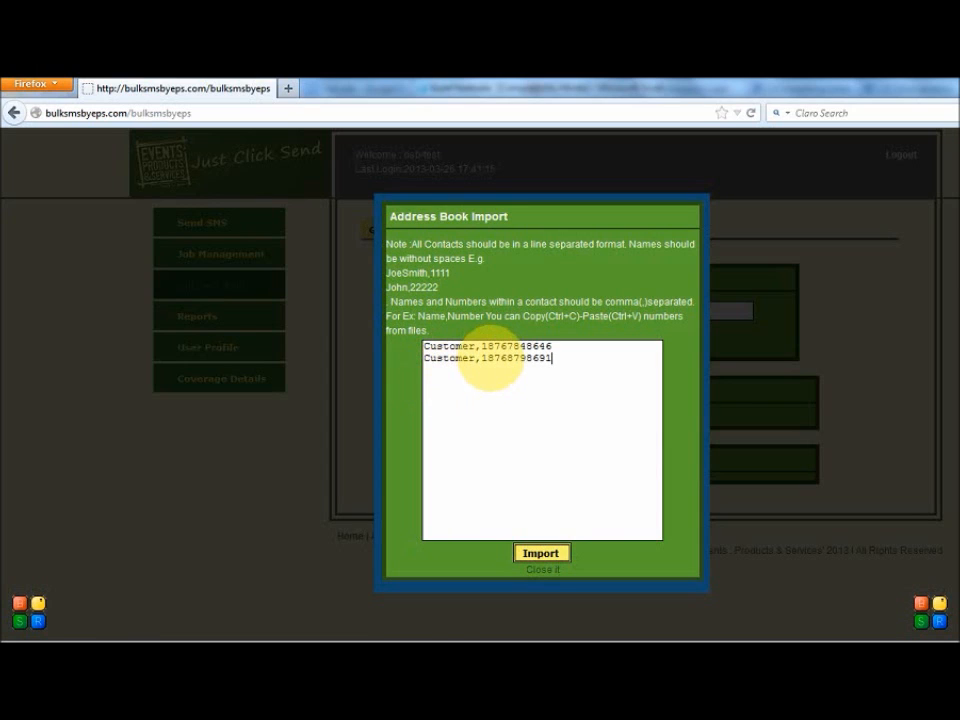
# Step: Import the two entered contacts into the Customers group and dismiss the confirmation message
pyautogui.moveTo(481, 358); pyautogui.dragTo(507, 358)
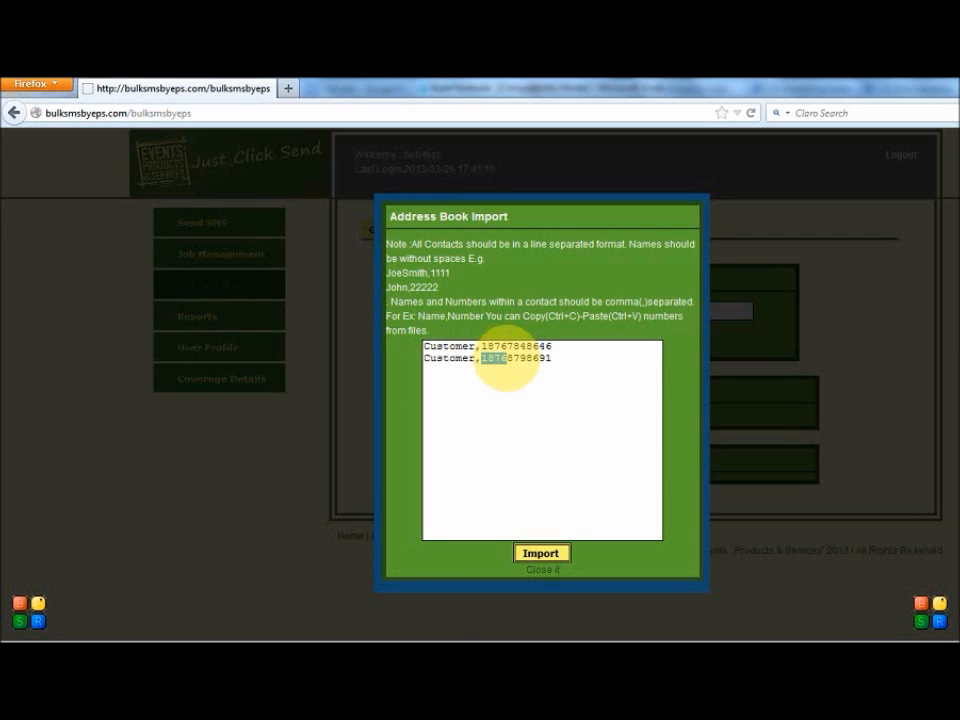
pyautogui.click(489, 360)
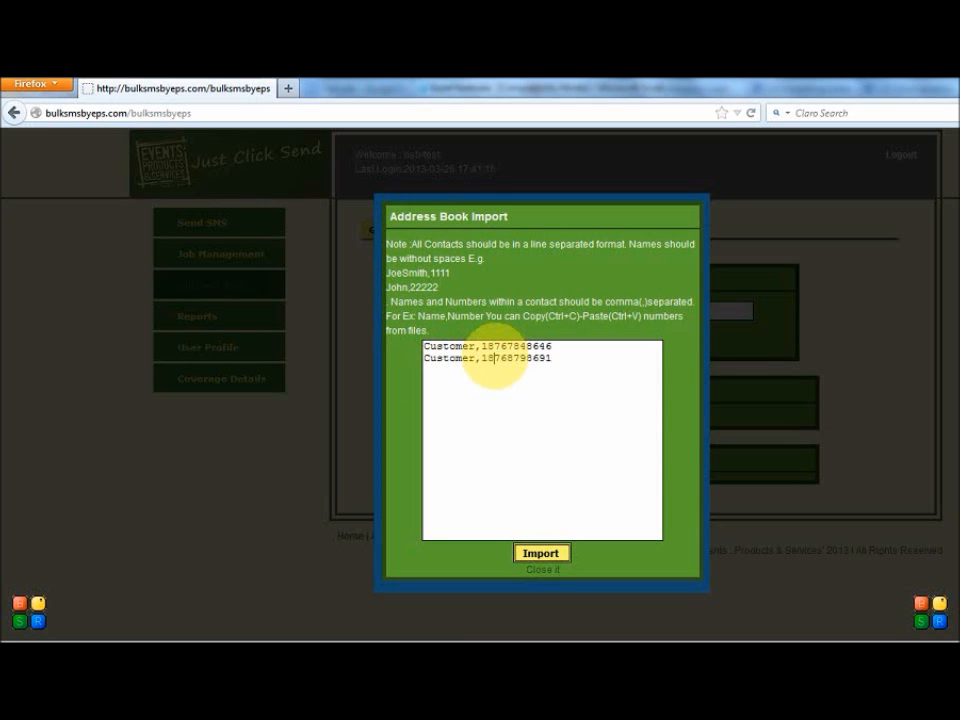
pyautogui.click(530, 558)
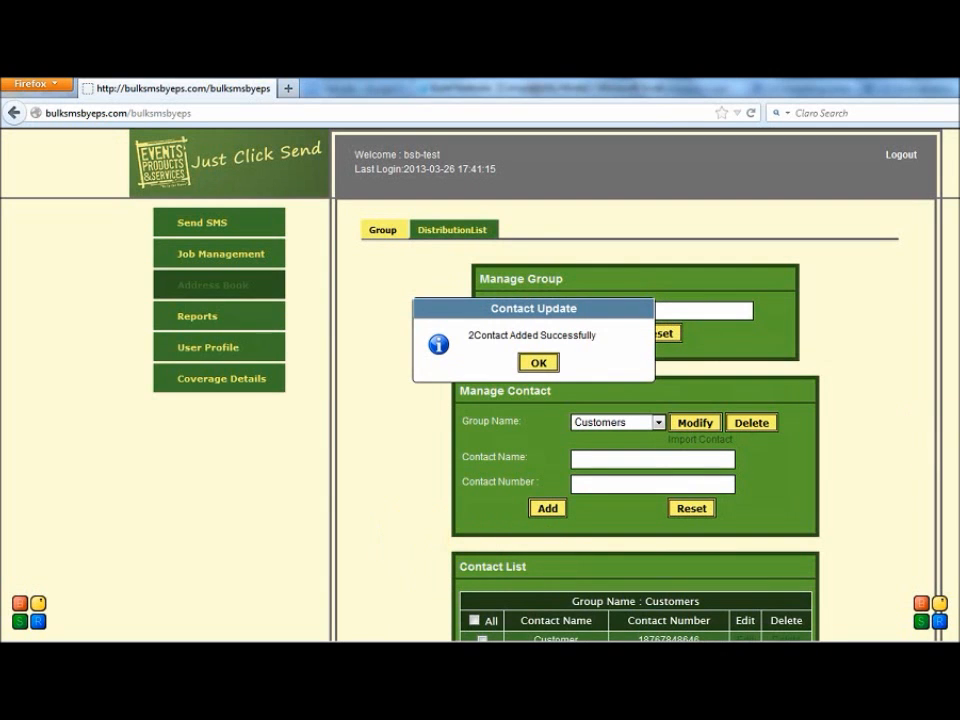
pyautogui.scroll(-3, 623, 467)
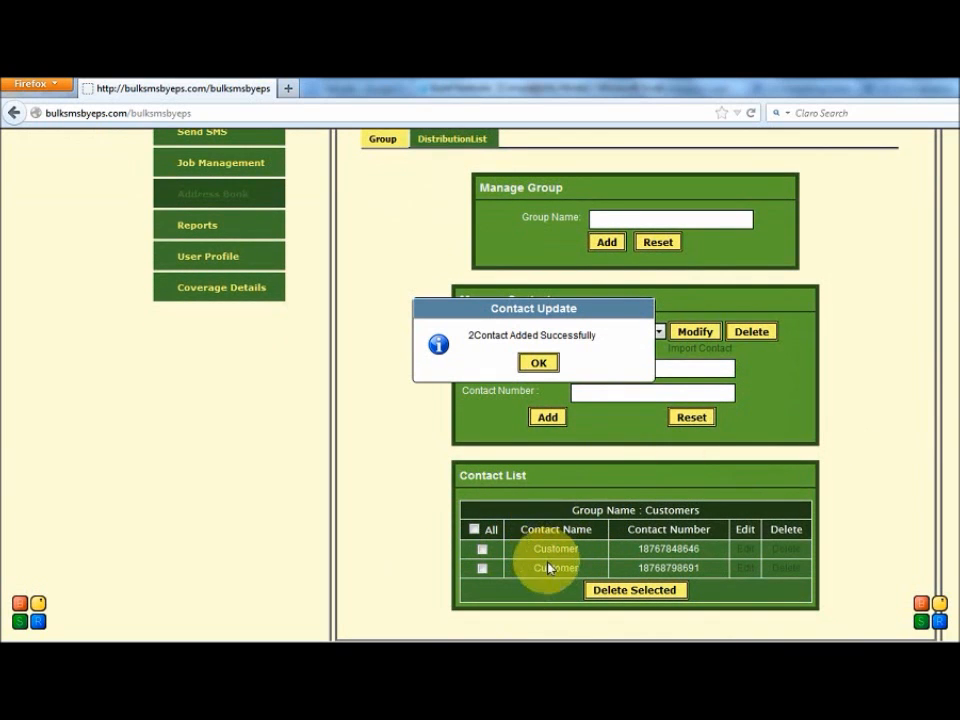
pyautogui.click(539, 366)
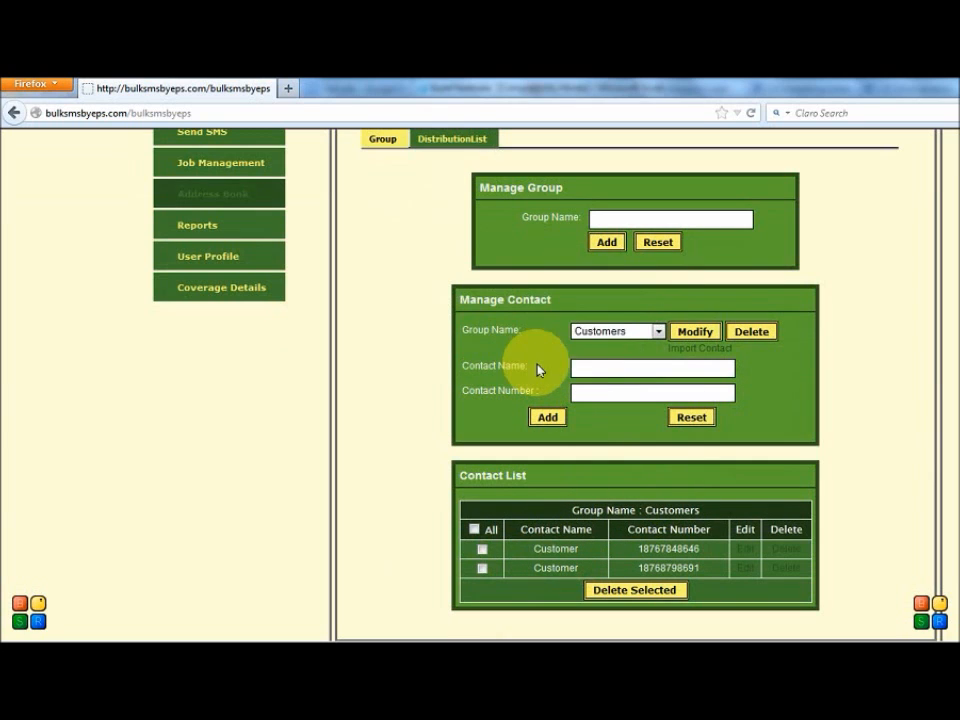
# Step: Switch contact management to the Employees group and enter the new contact's first name
pyautogui.scroll(1, 610, 390)
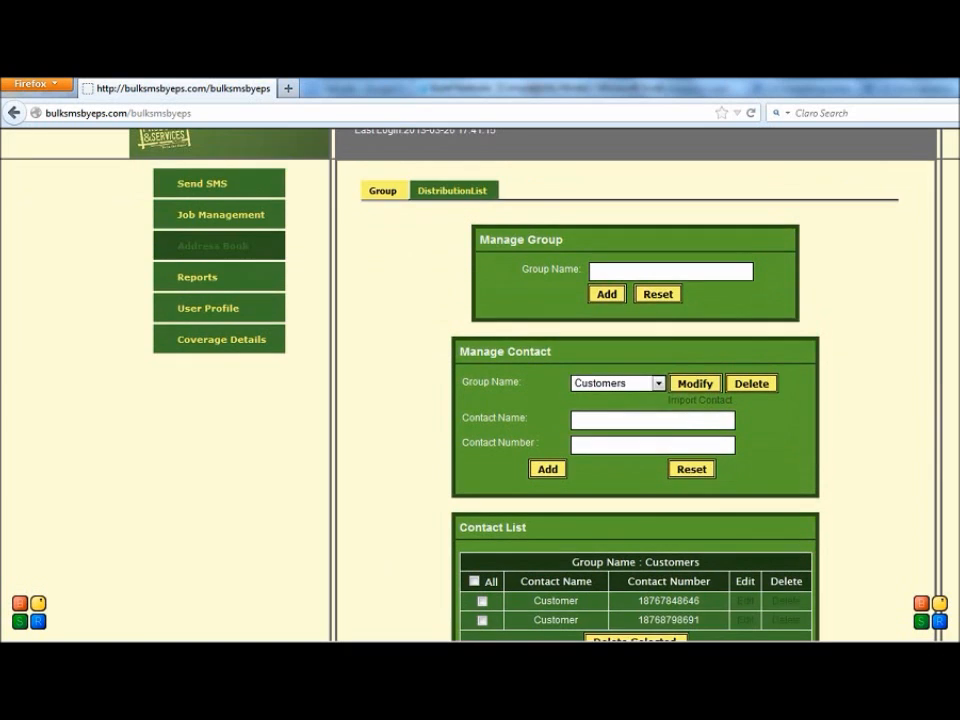
pyautogui.click(607, 388)
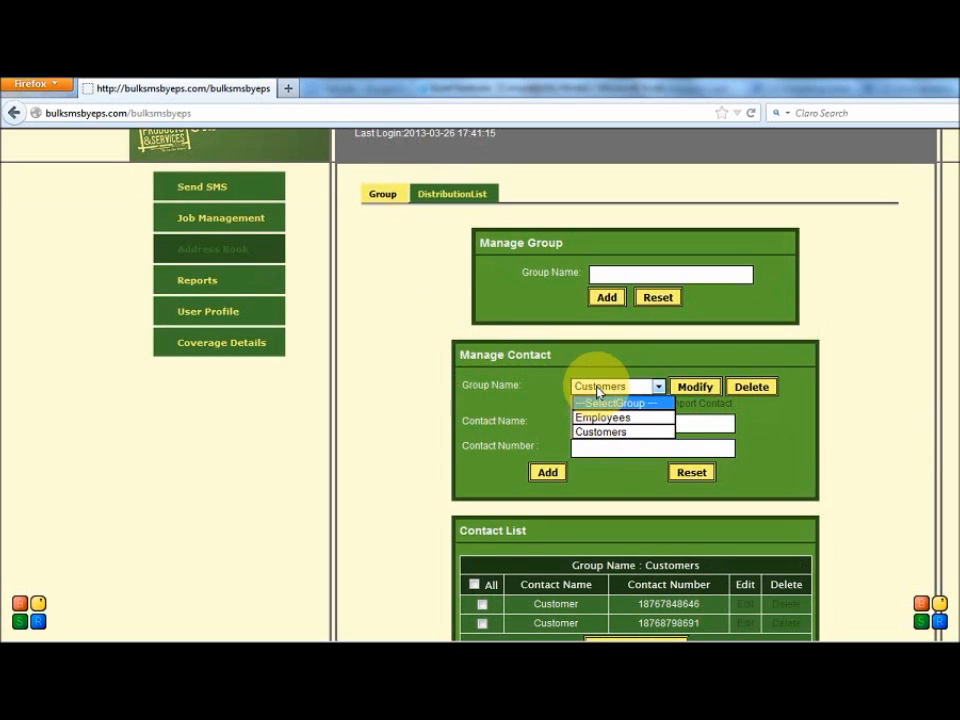
pyautogui.click(597, 418)
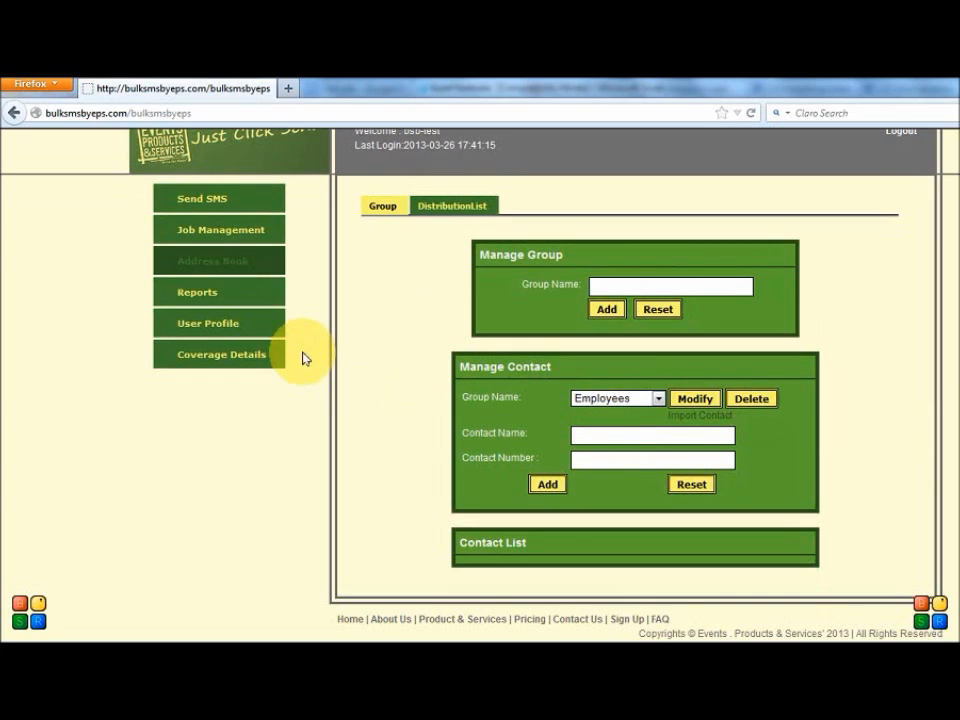
pyautogui.write('John,18765554444')
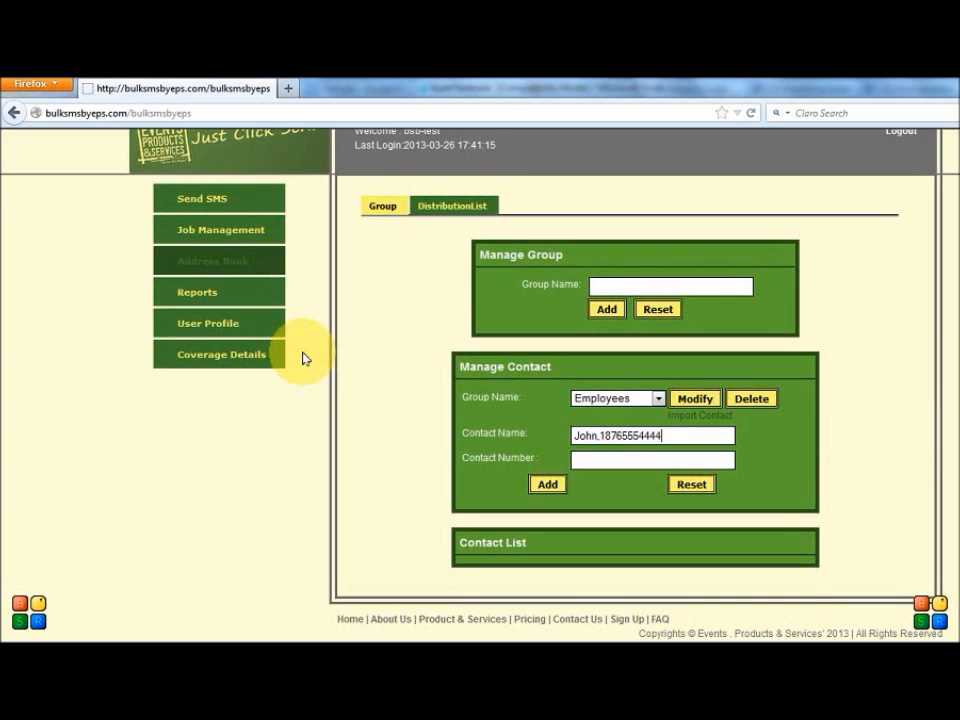
pyautogui.press('BackSpace')
pyautogui.press('BackSpace')
pyautogui.press('BackSpace')
pyautogui.press('BackSpace')
pyautogui.press('BackSpace')
pyautogui.press('BackSpace')
pyautogui.press('BackSpace')
pyautogui.press('BackSpace')
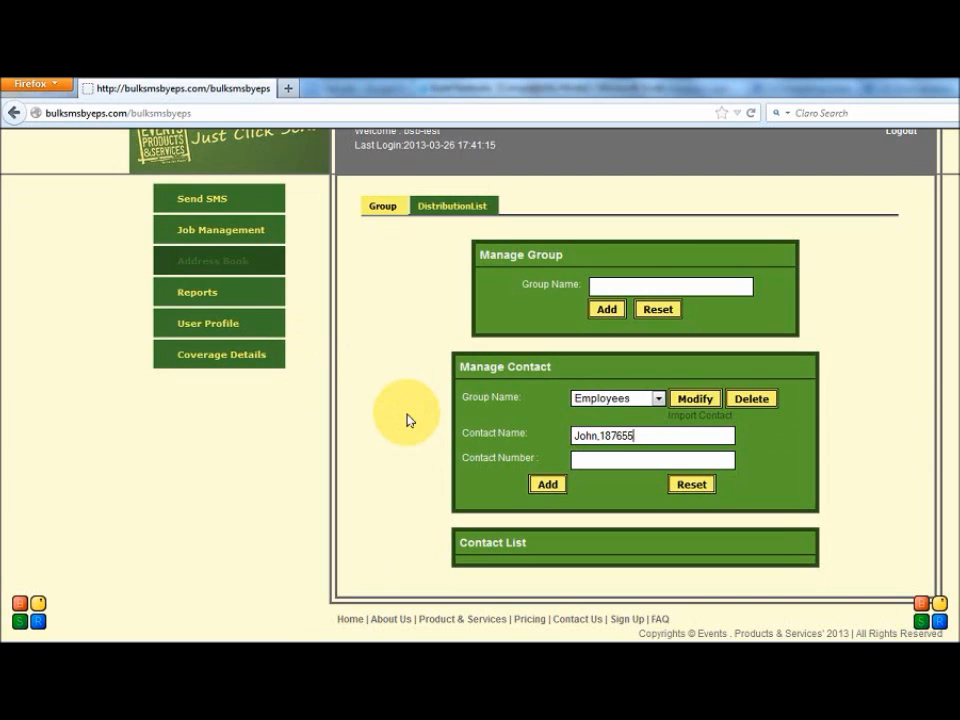
pyautogui.press('BackSpace')
pyautogui.press('BackSpace')
pyautogui.press('BackSpace')
pyautogui.press('BackSpace')
# Step: Enter the contact's phone number, add the contact to the Employees group, and review the contact list
pyautogui.click(547, 484)
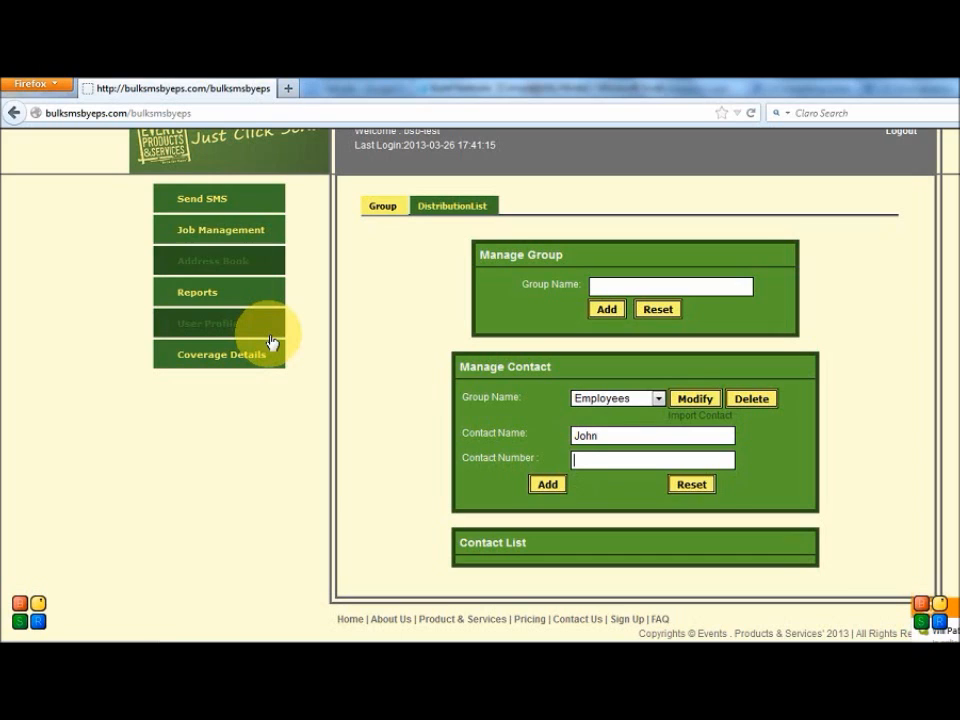
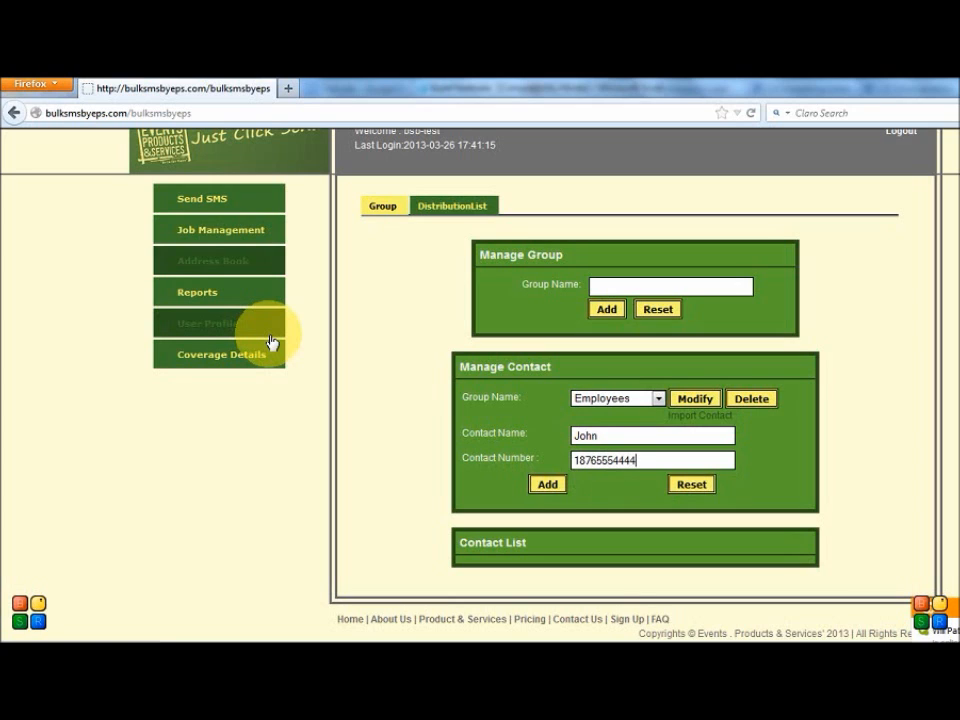
pyautogui.click(547, 486)
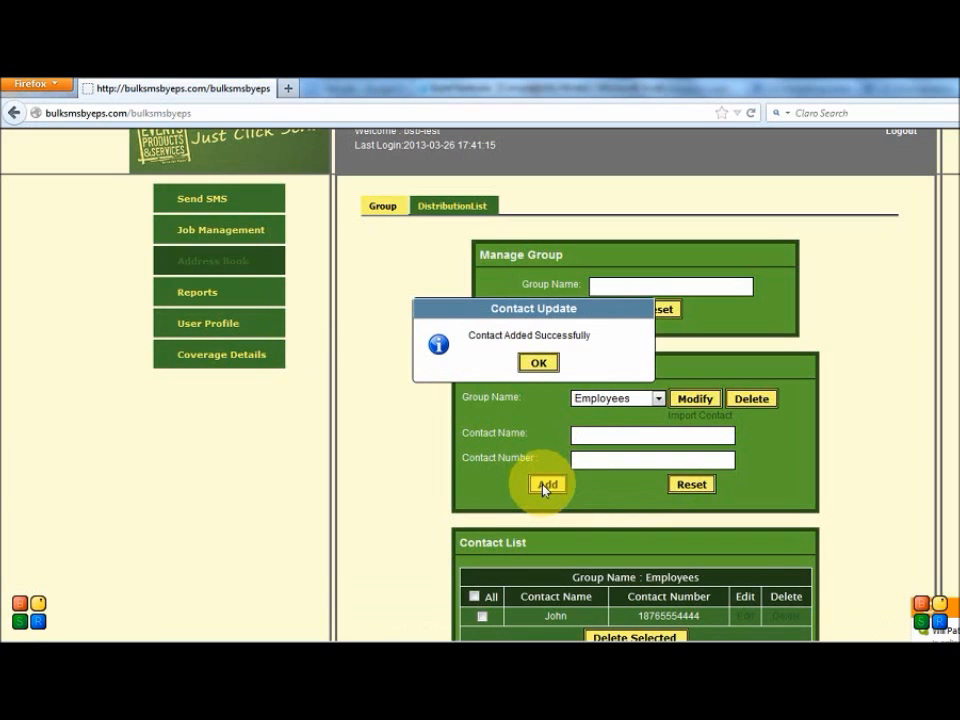
pyautogui.click(537, 363)
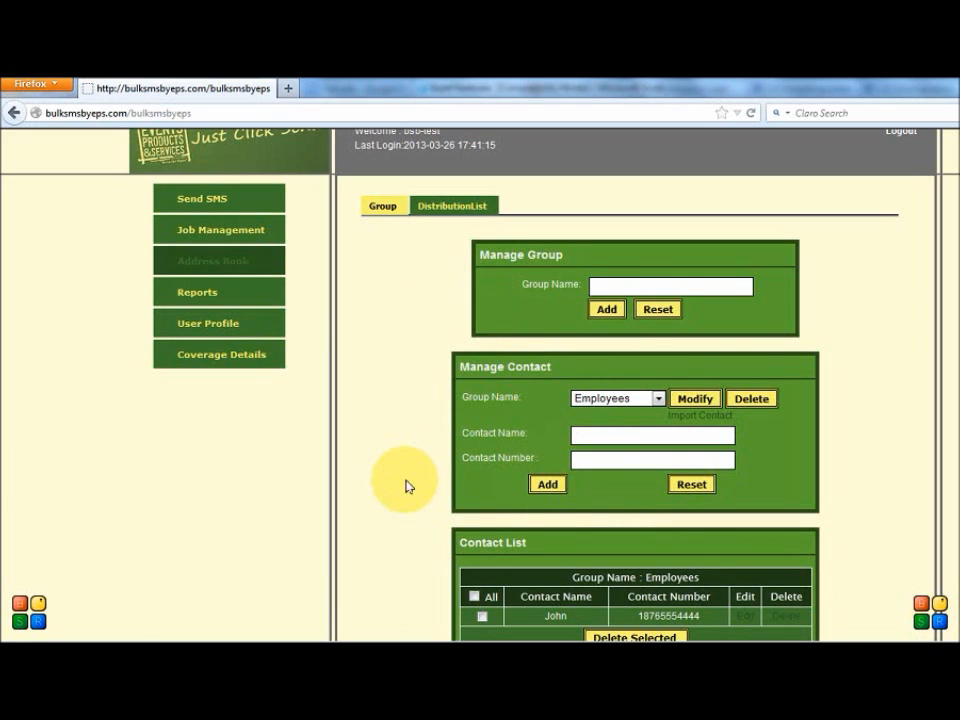
pyautogui.scroll(-2, 405, 487)
pyautogui.scroll(3, 405, 487)
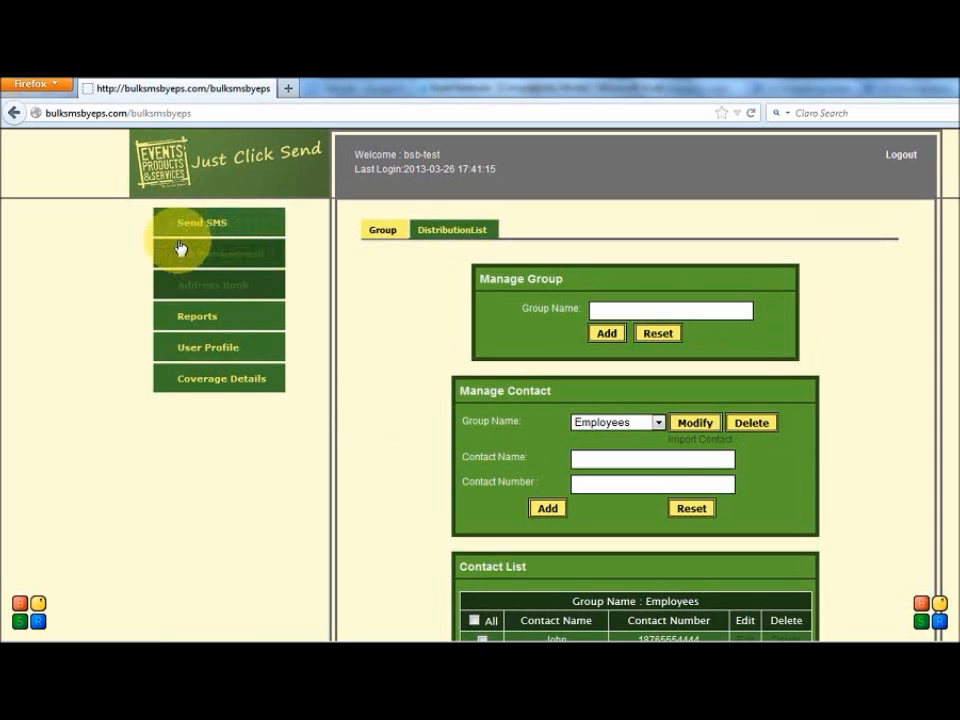
# Step: Start a new group SMS and import all contacts of the Employees group as its recipients
pyautogui.click(207, 228)
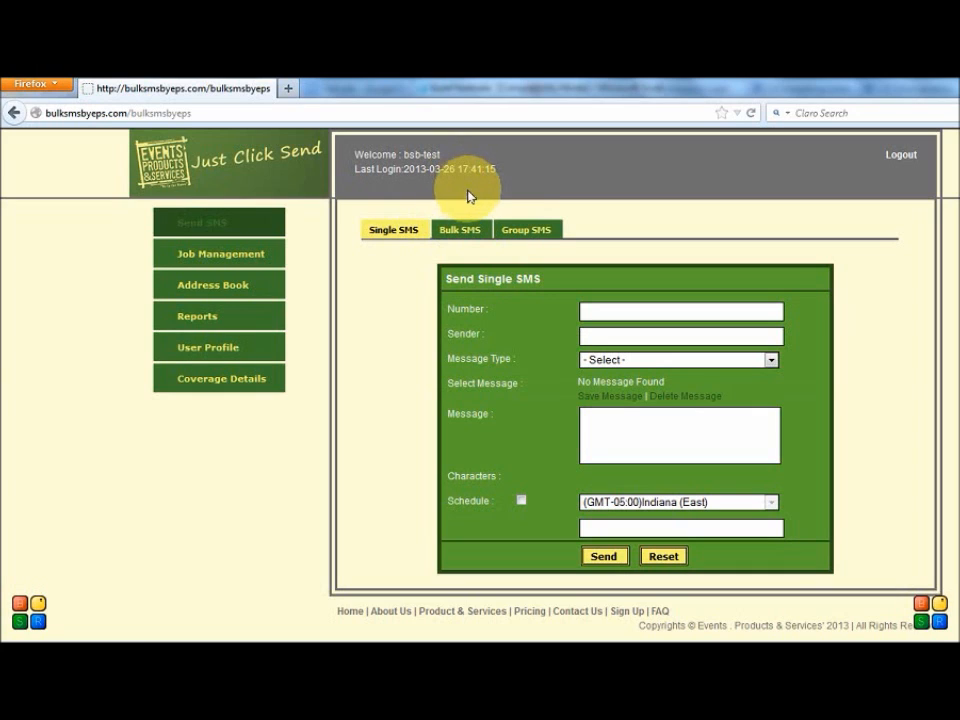
pyautogui.click(522, 238)
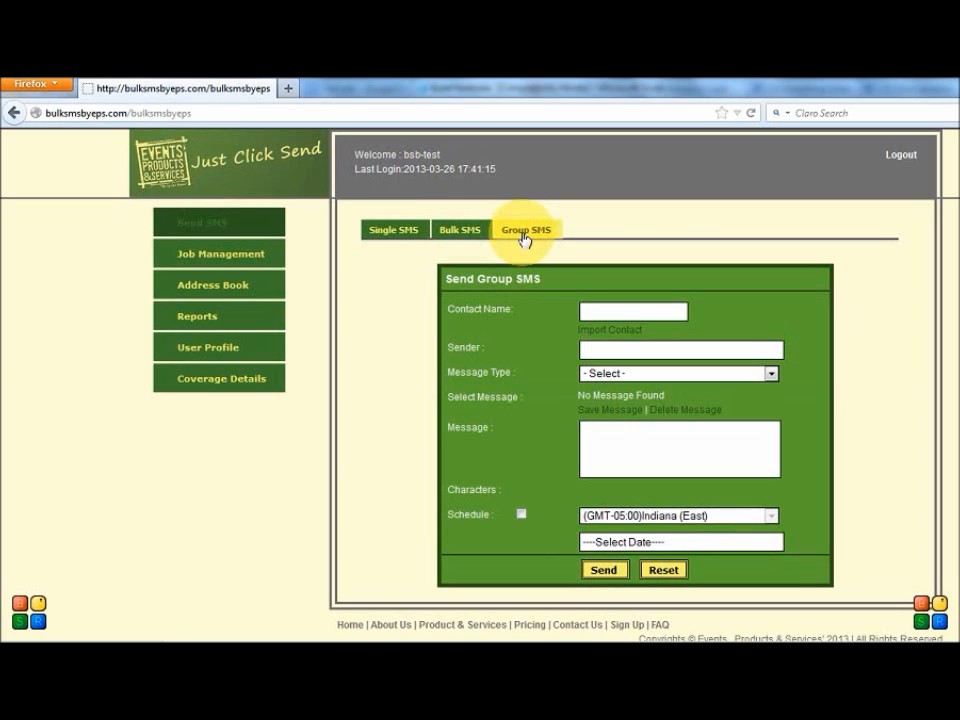
pyautogui.click(598, 312)
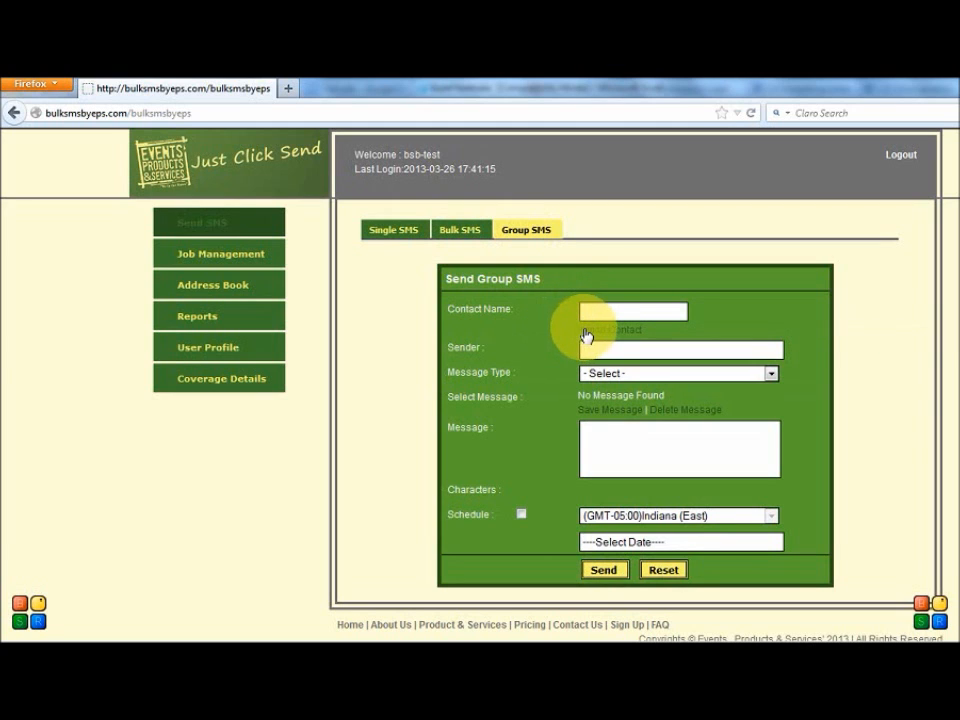
pyautogui.click(596, 333)
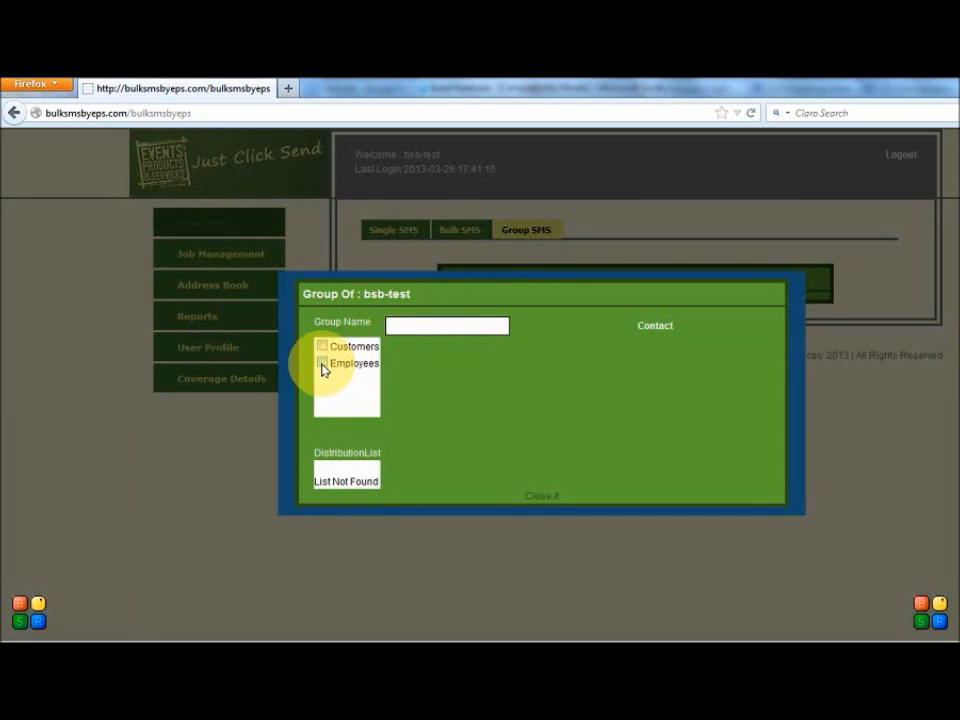
pyautogui.click(322, 364)
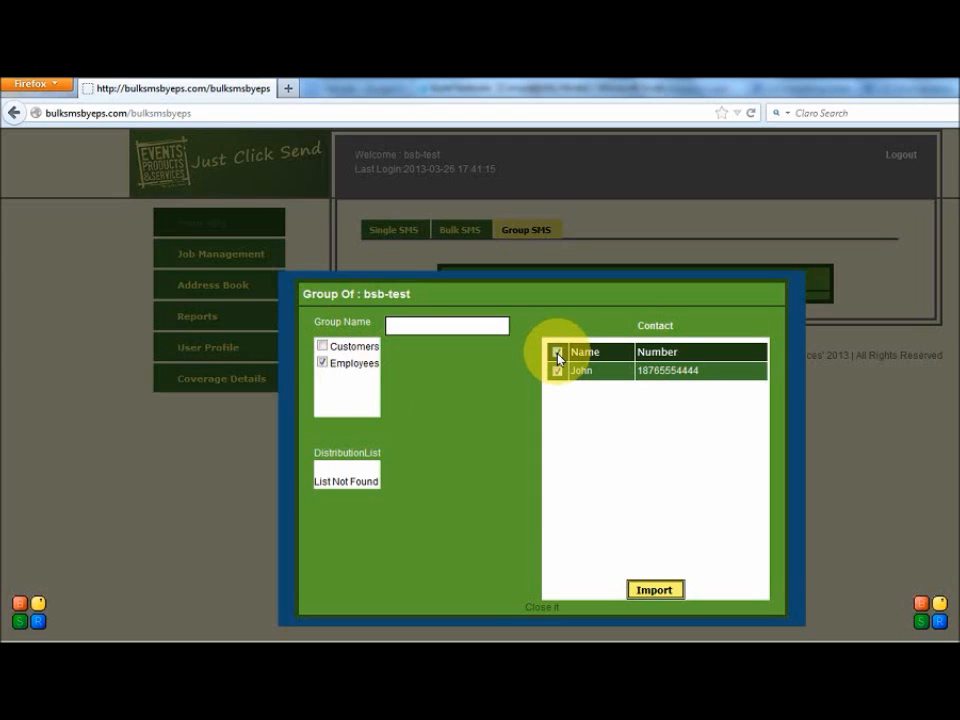
pyautogui.click(657, 596)
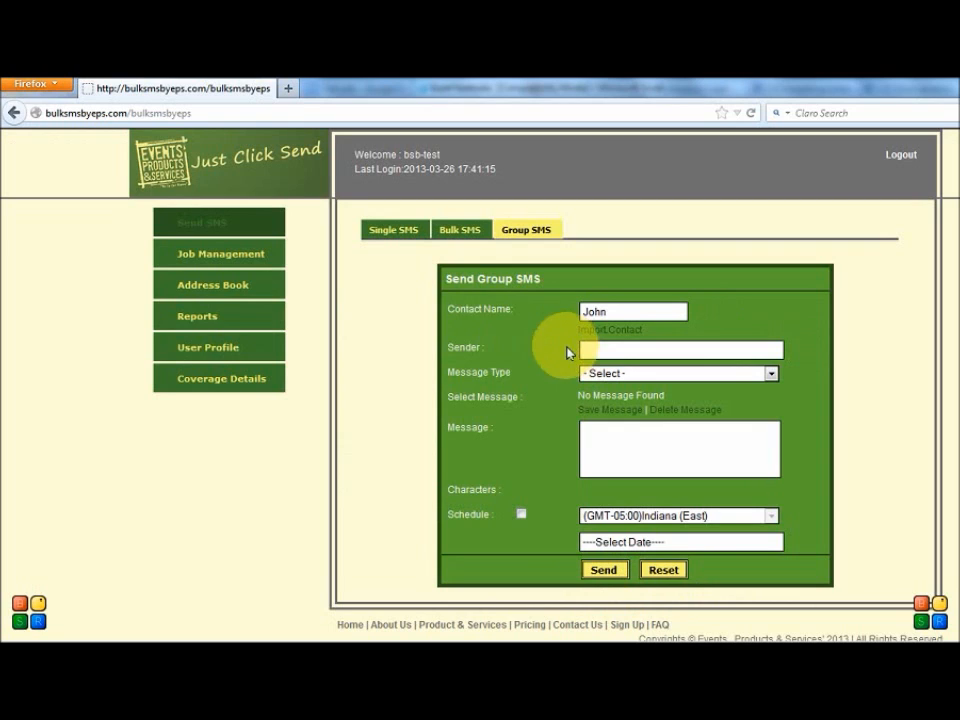
# Step: Set the group SMS sender to "Ads by EPS" and the message type to Text
pyautogui.click(616, 349)
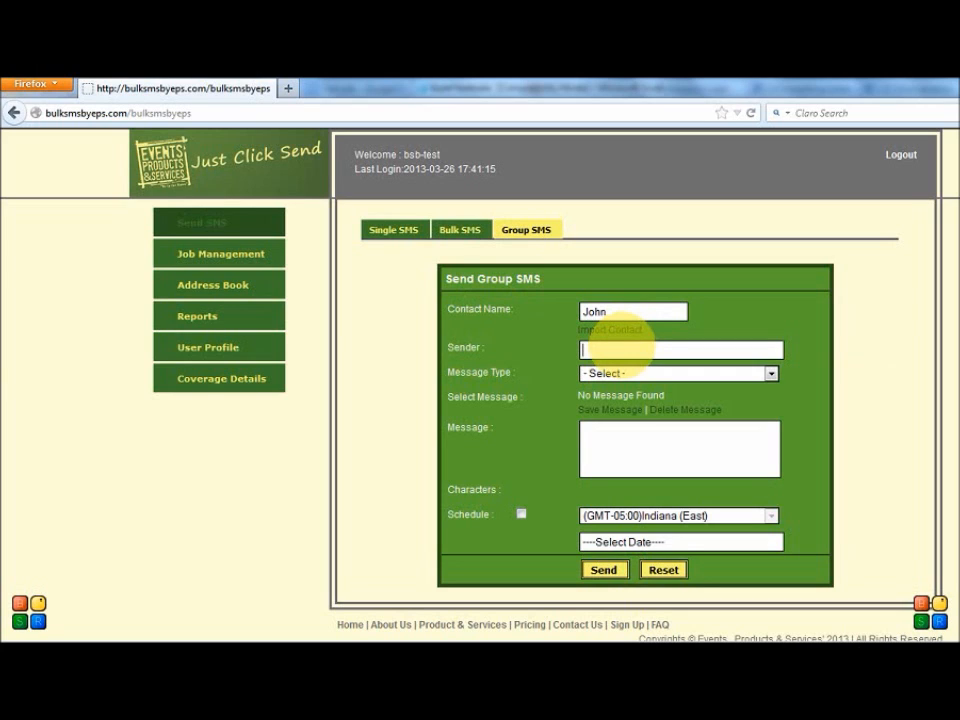
pyautogui.write('A')
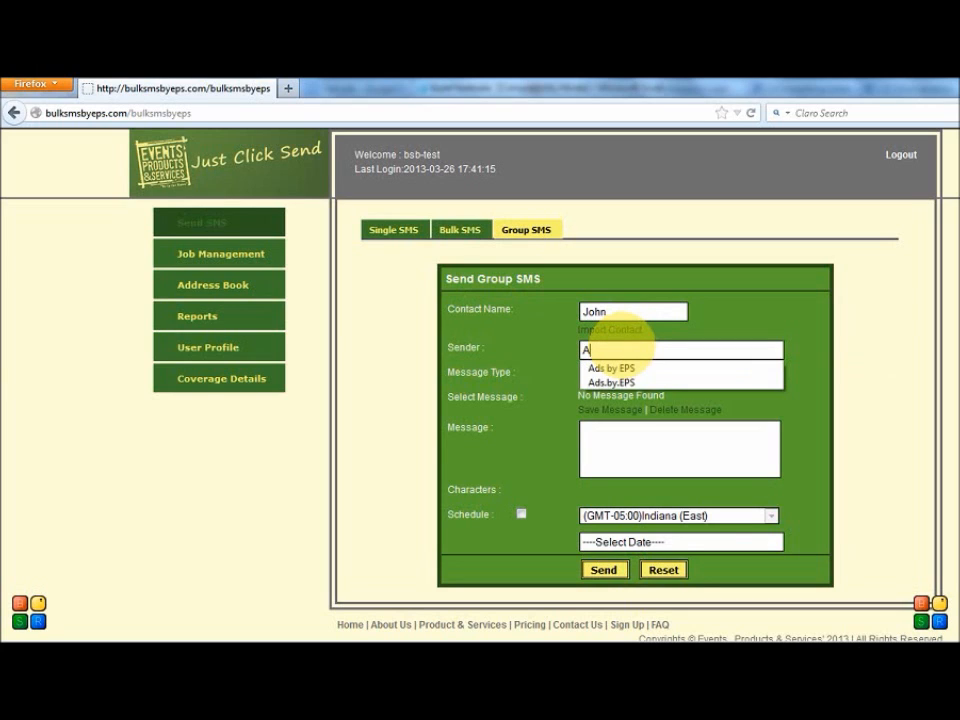
pyautogui.click(615, 368)
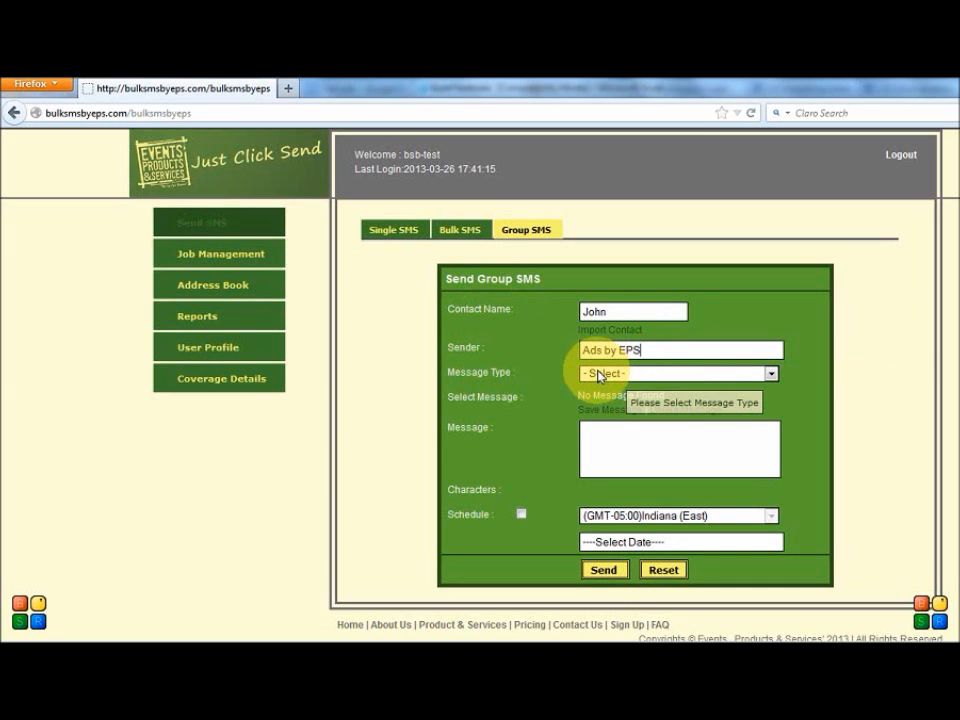
pyautogui.click(599, 376)
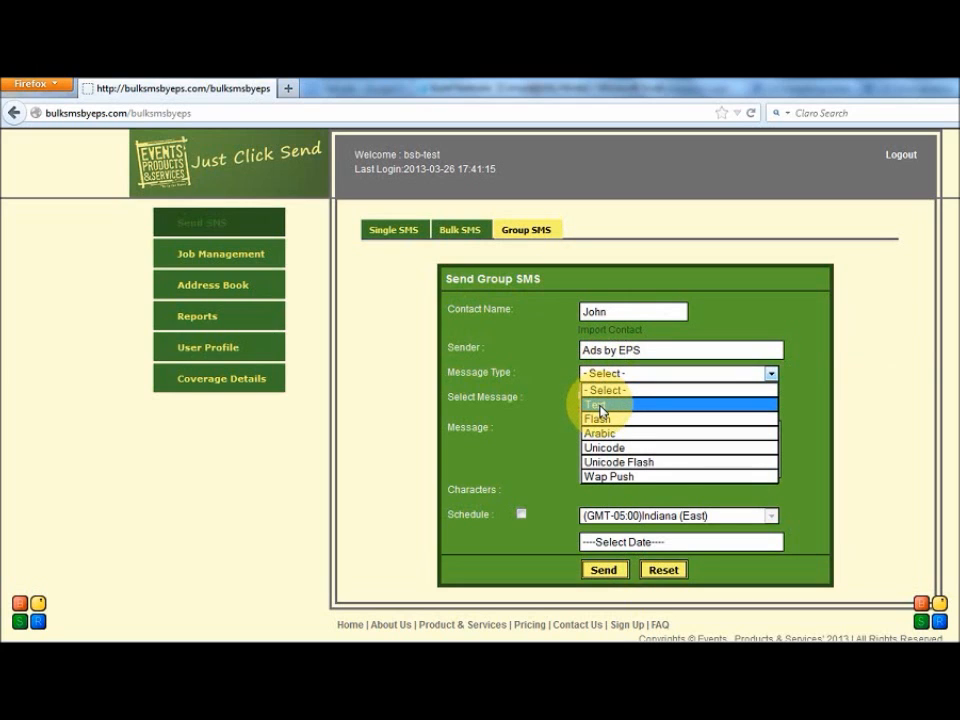
pyautogui.click(601, 411)
# Step: Write "Hello" as the message text and send the group SMS
pyautogui.click(600, 436)
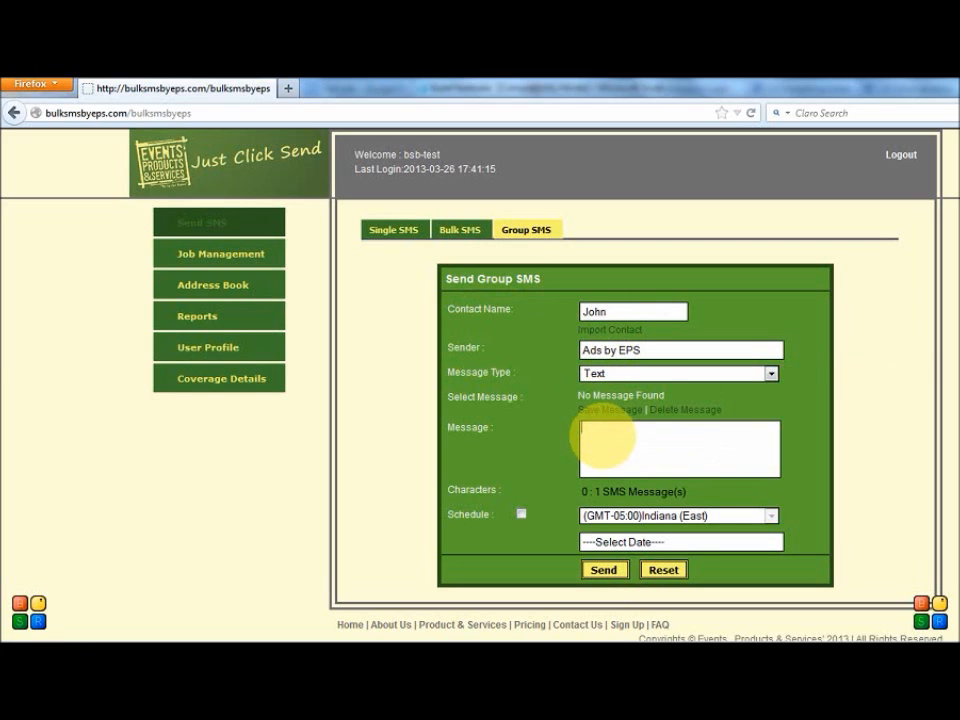
pyautogui.write('Hello')
pyautogui.click(603, 571)
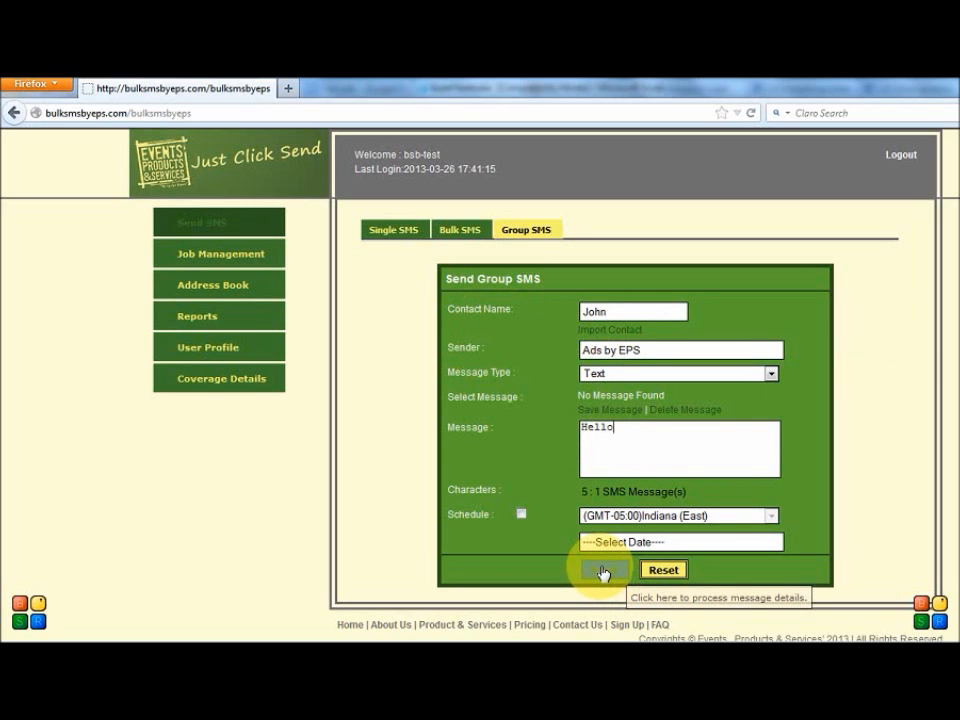